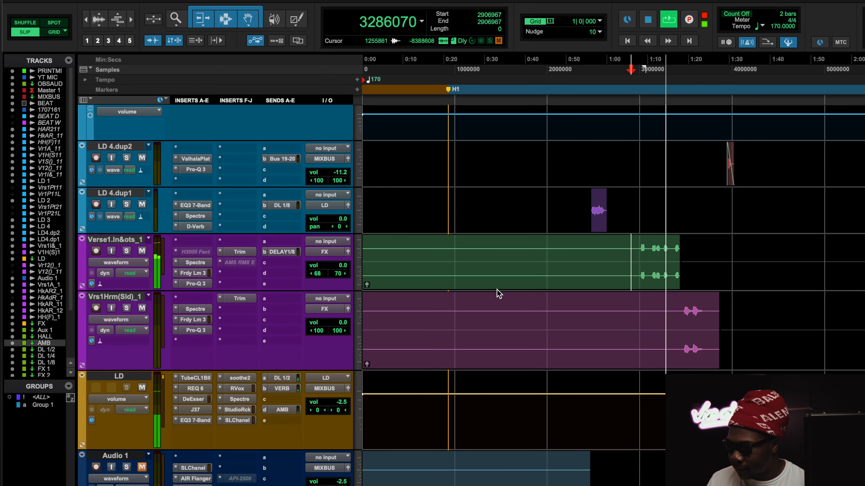
Stop playback and select the hook on the timeline from sample 924364 to 1925228 across all tracks.
scroll(496, 294, "down", 5)
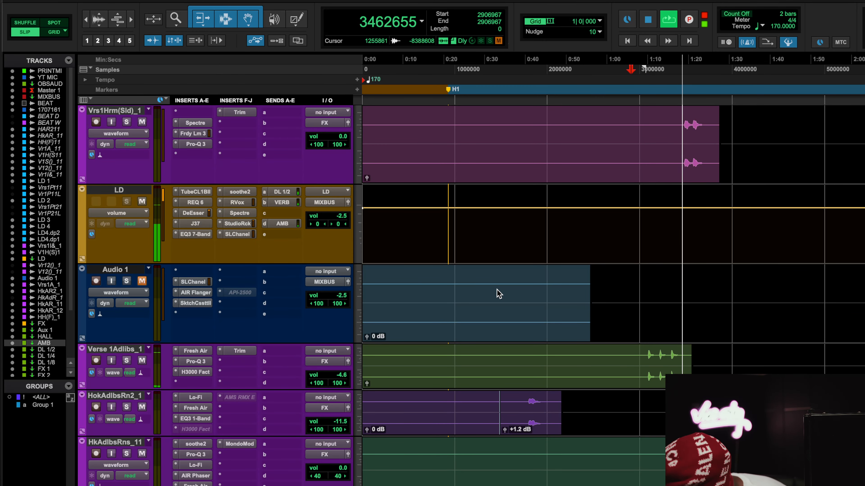
scroll(498, 293, "down", 6)
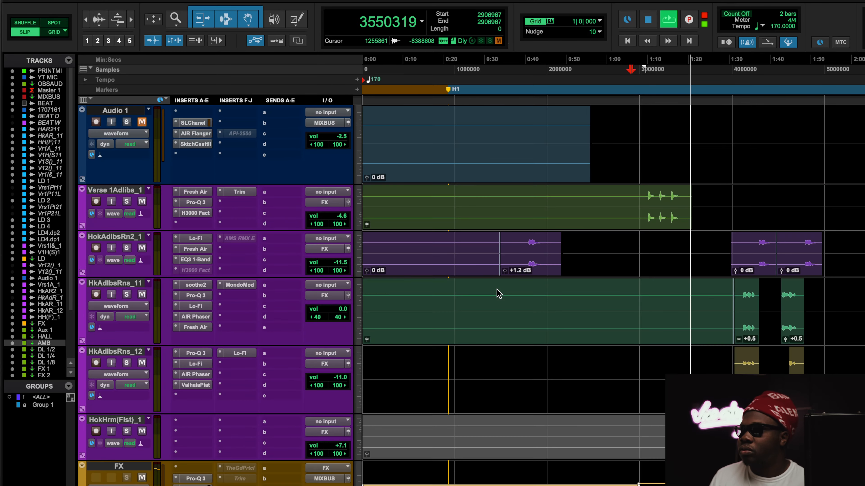
scroll(499, 293, "up", 1)
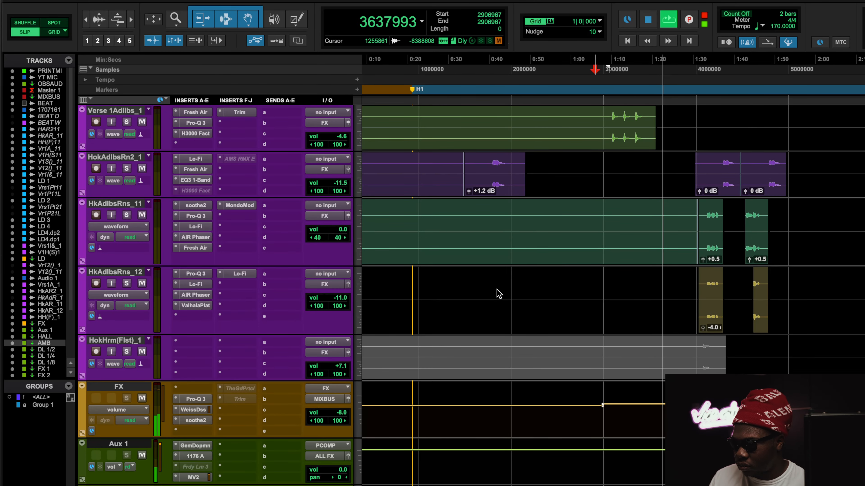
scroll(499, 294, "up", 10)
scroll(499, 293, "up", 2)
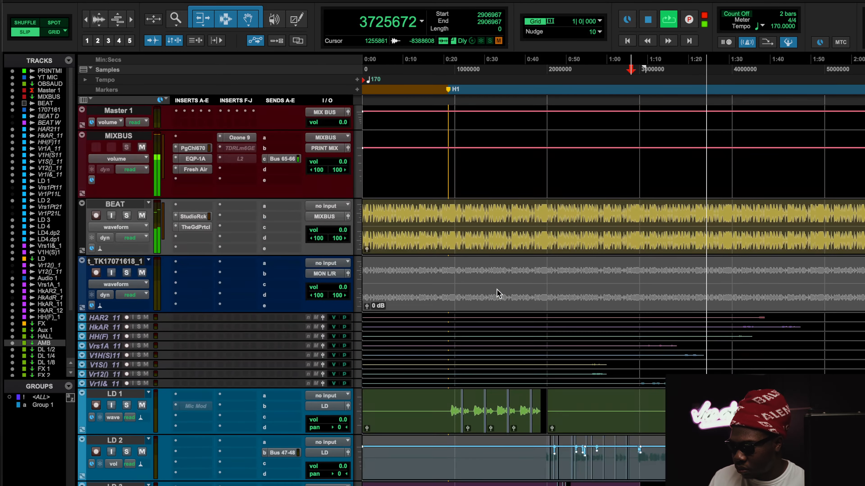
scroll(499, 294, "down", 6)
key("space")
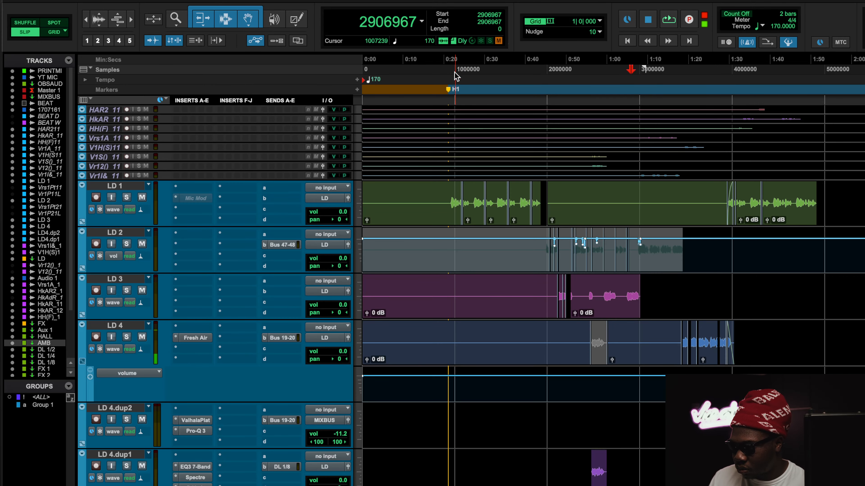
left_click_drag(446, 70, 542, 75)
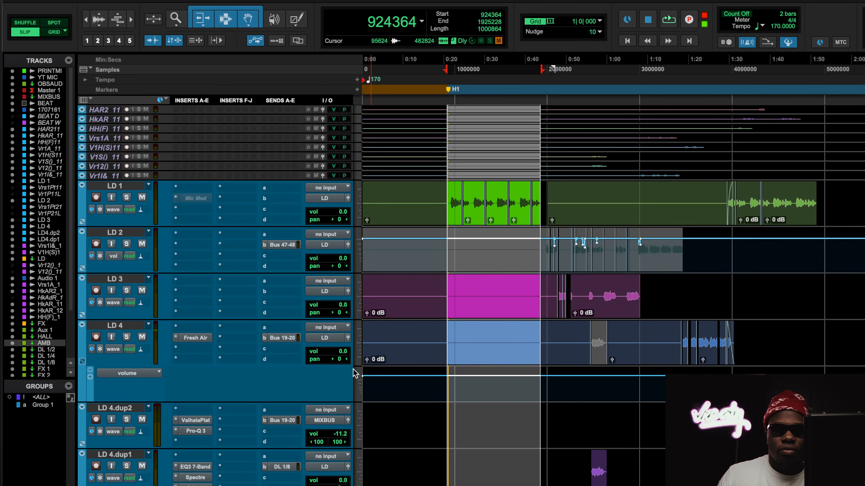
scroll(351, 364, "down", 15)
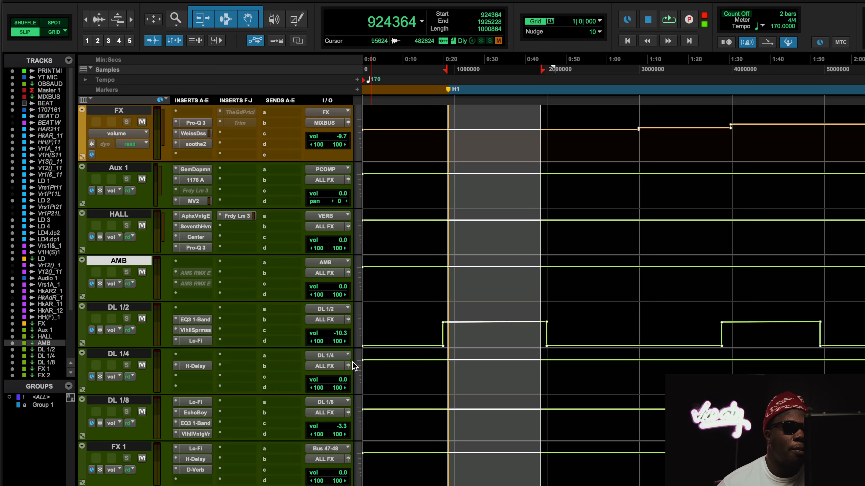
Dim the display brightness to a low level.
key("XF86MonBrightnessDown")
key("XF86MonBrightnessDown")
key("XF86MonBrightnessDown")
key("XF86MonBrightnessDown")
key("XF86MonBrightnessDown")
key("XF86MonBrightnessDown")
key("XF86MonBrightnessDown")
key("XF86MonBrightnessDown")
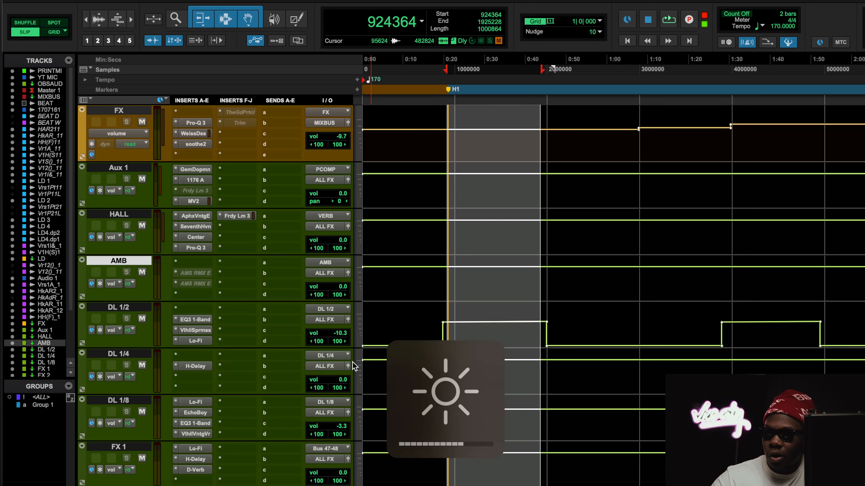
key("XF86MonBrightnessDown")
key("XF86MonBrightnessDown")
key("XF86MonBrightnessDown")
key("XF86MonBrightnessDown")
key("XF86MonBrightnessDown")
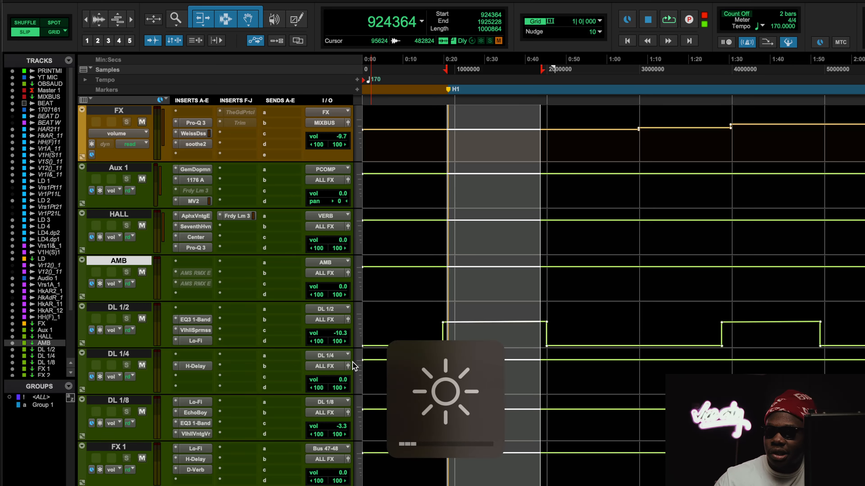
Activate the AMS RMX16 reverb on insert B of the AMB track, open its window and audition the selected hook.
left_click(191, 272, "ctrl+super")
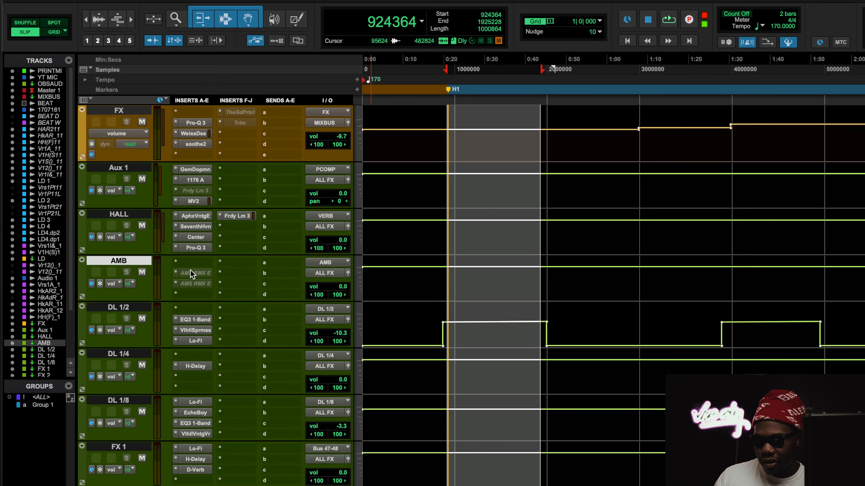
left_click(191, 273)
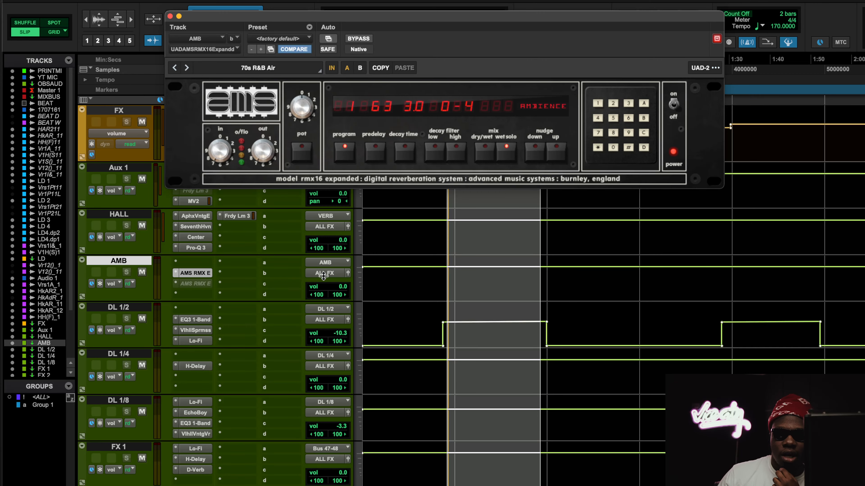
scroll(323, 278, "up", 5)
scroll(290, 394, "up", 10)
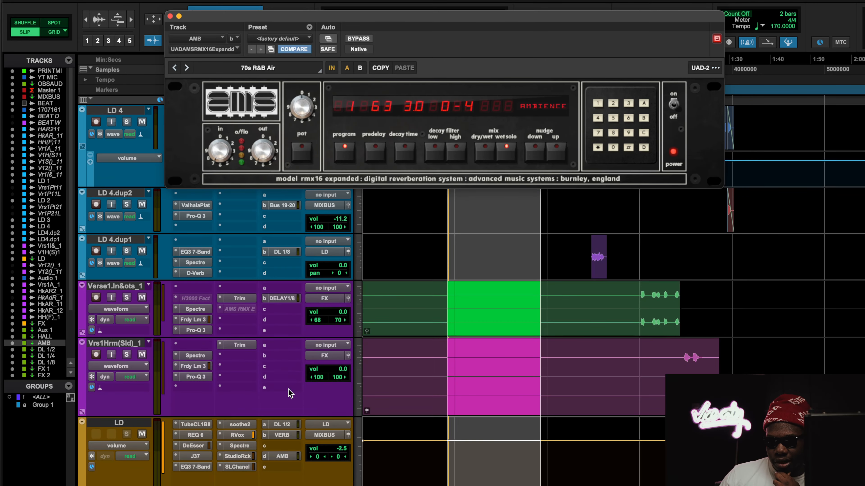
scroll(281, 458, "down", 3)
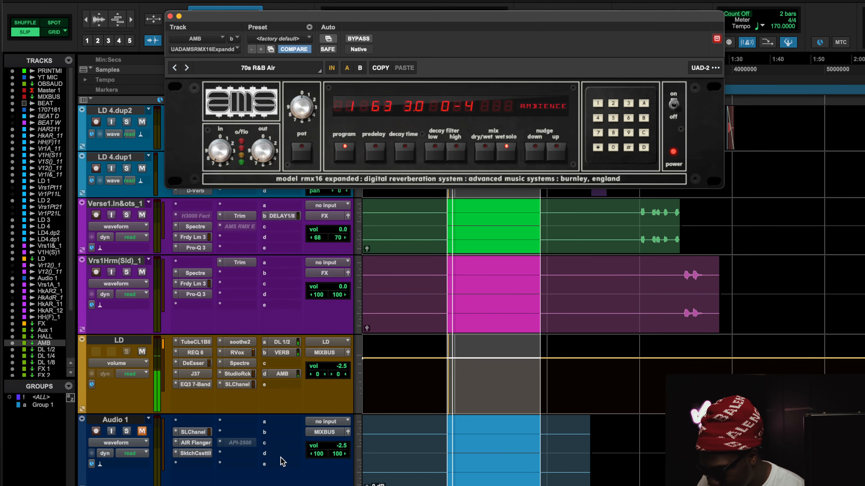
scroll(290, 436, "down", 3)
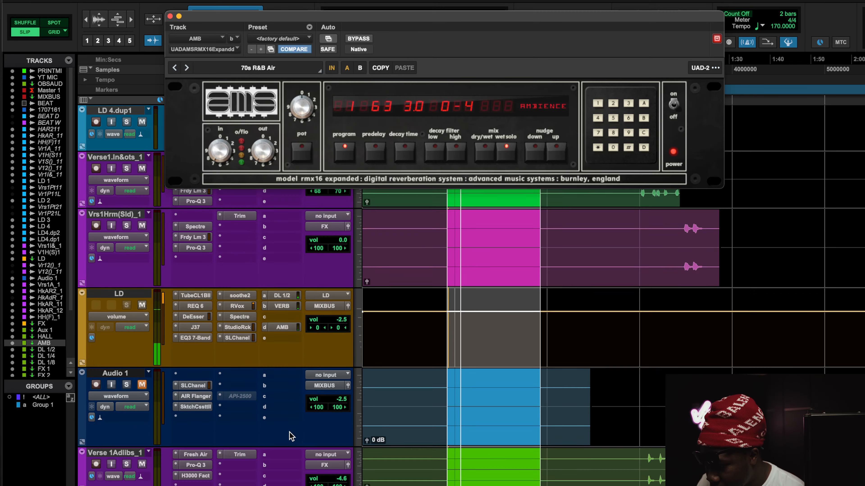
Make the AMB track's insert B reverb inactive, activate the one on insert C instead and play the hook.
scroll(289, 436, "down", 10)
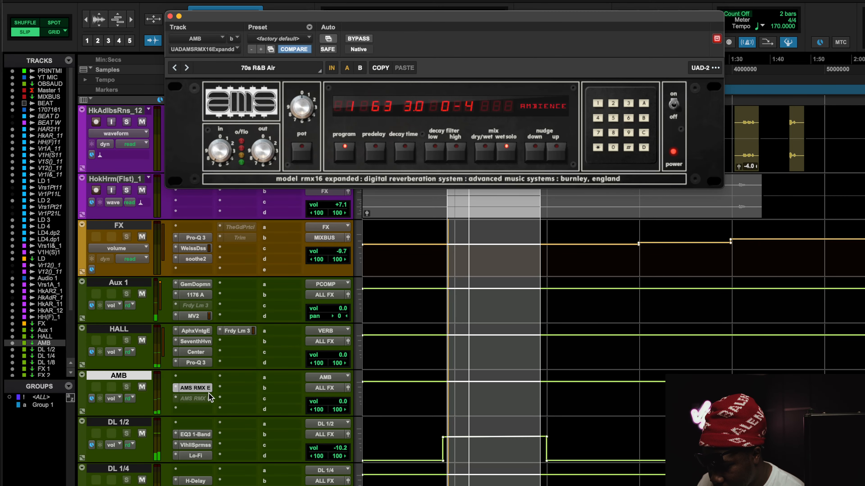
left_click(201, 388, "ctrl+super")
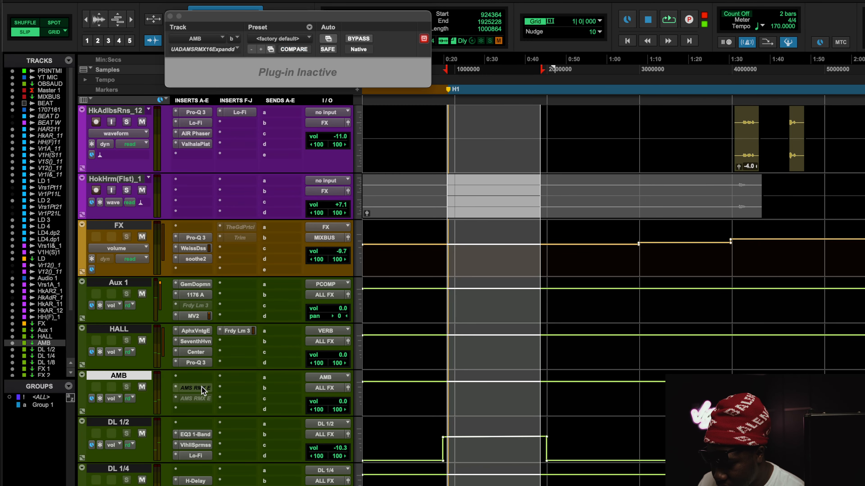
left_click(200, 398, "ctrl+super")
key("space")
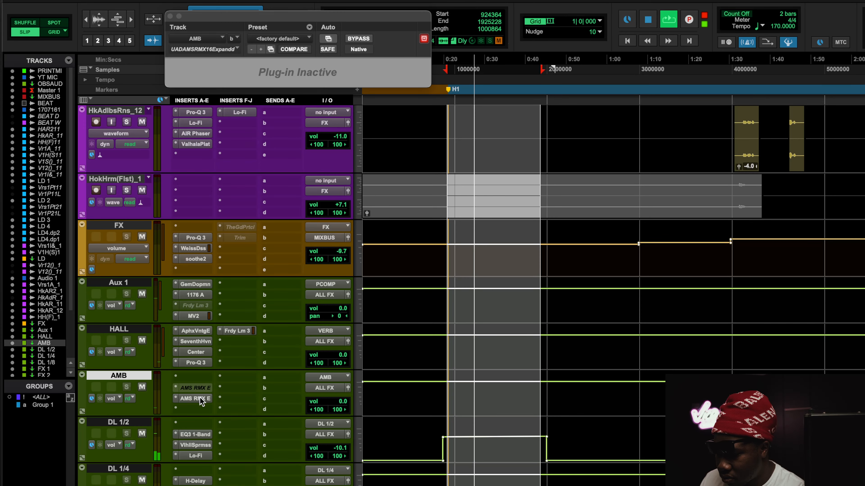
Open the LD track's AMB send, compare it muted and unmuted, and raise the send level to -10.5 dB.
scroll(286, 270, "up", 10)
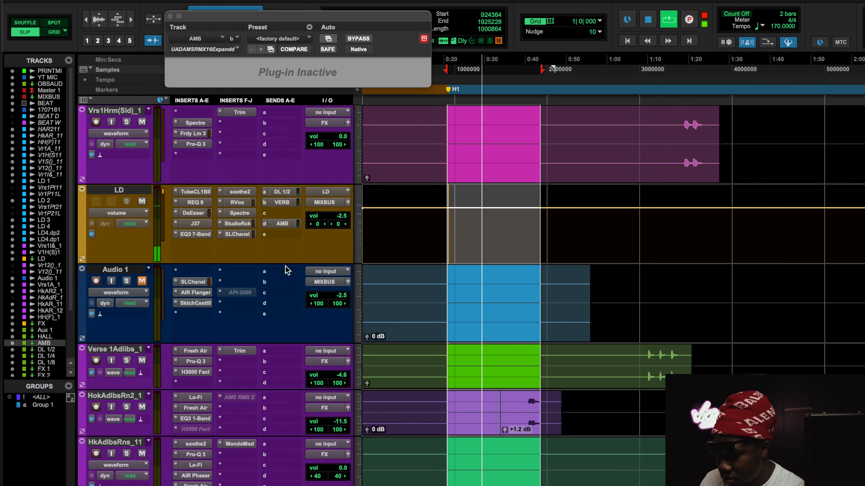
left_click(291, 224)
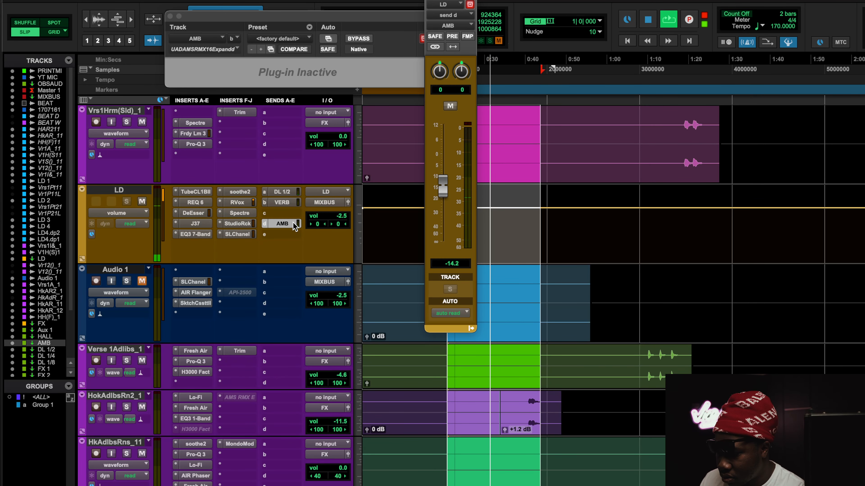
left_click(453, 103)
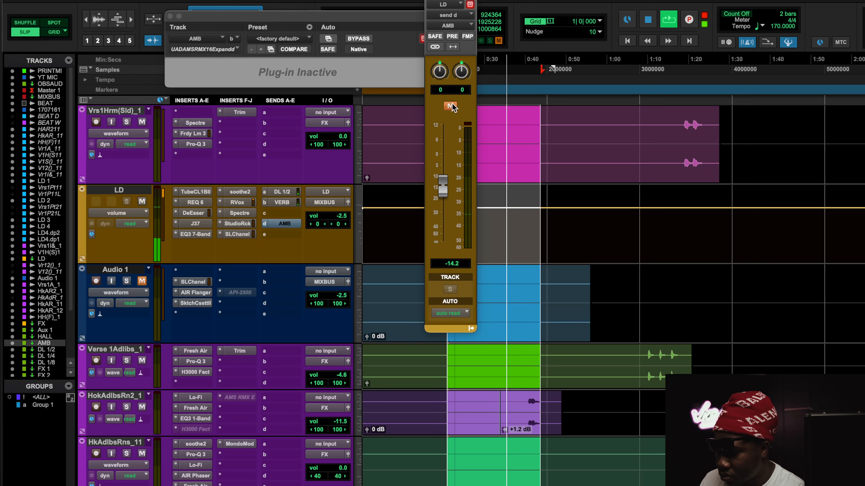
left_click(452, 106)
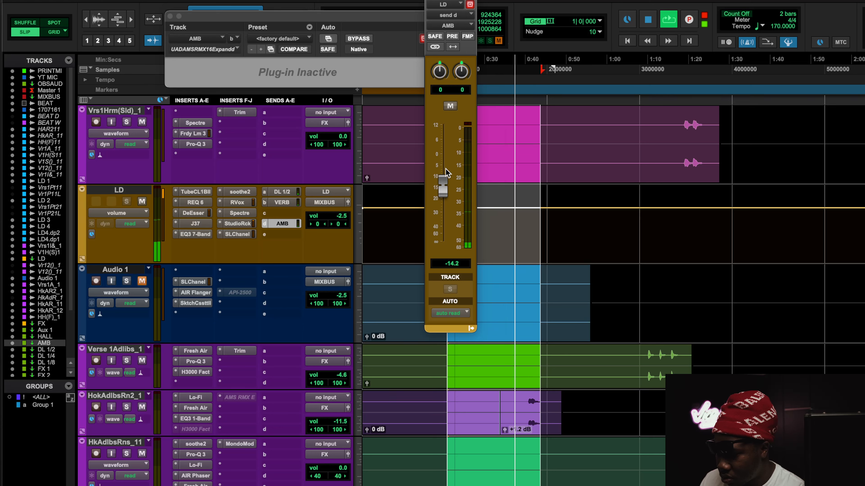
mouse_move(443, 182)
left_mouse_down()
mouse_move(443, 153)
mouse_move(443, 179)
left_mouse_up()
Compare the hook with and without the LD track's AMB send by toggling the send's mute, ending unmuted with playback stopped.
left_click(450, 106)
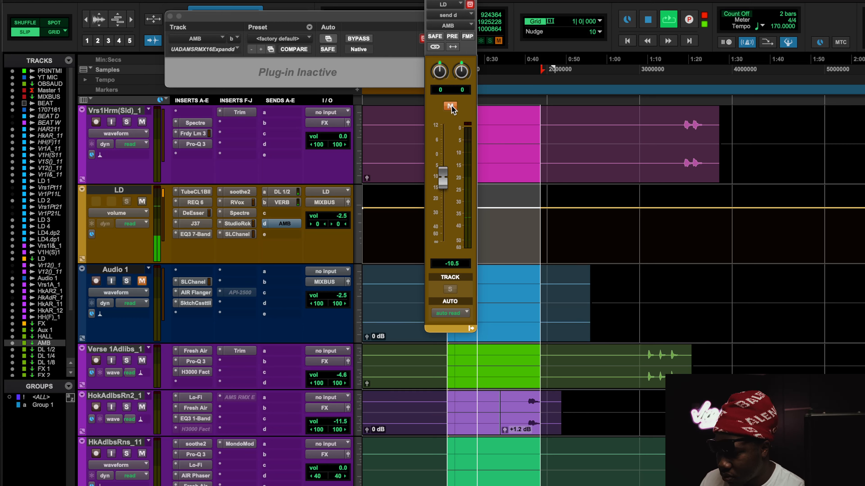
left_click(451, 105)
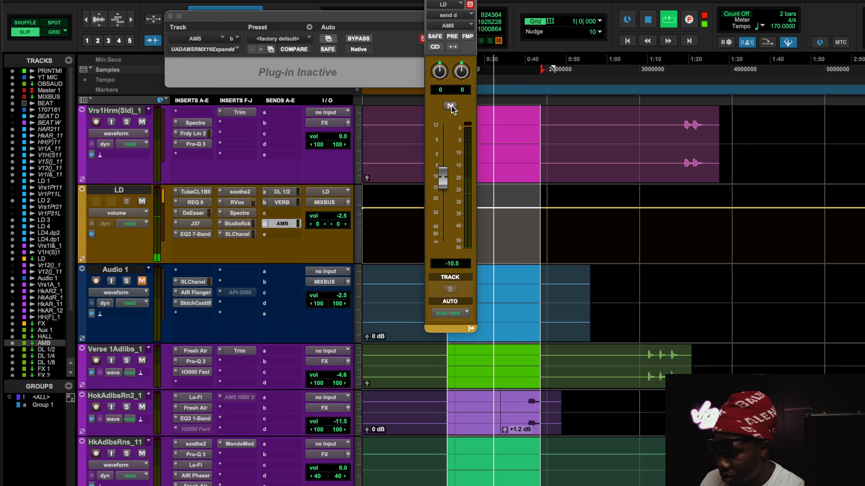
left_click(451, 106)
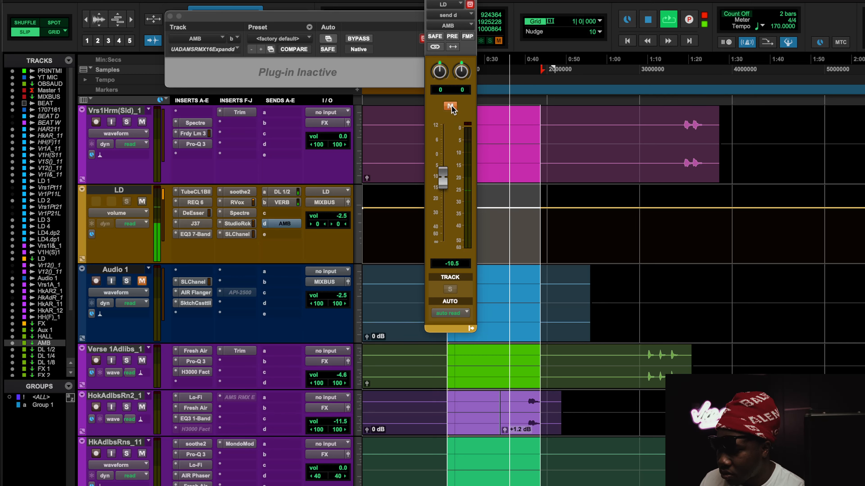
left_click(451, 106)
key("space")
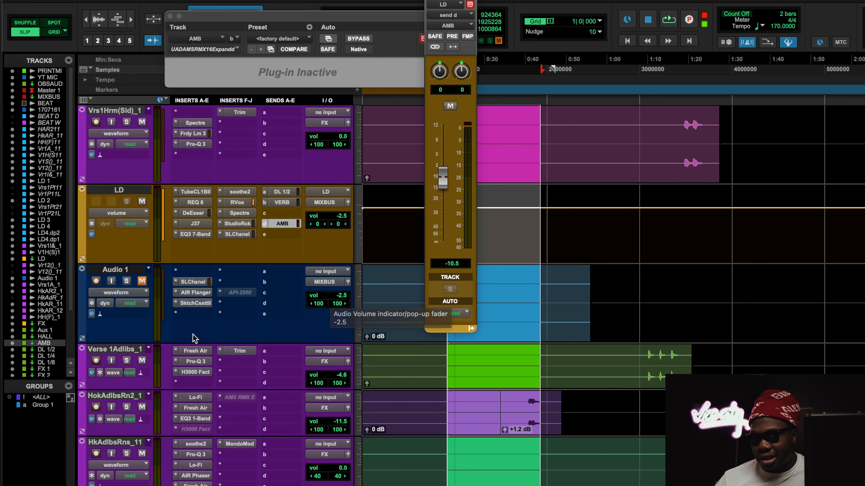
Inspect the reverb settings on the AMB track's insert C, then switch the active reverb back to insert B.
scroll(193, 338, "down", 10)
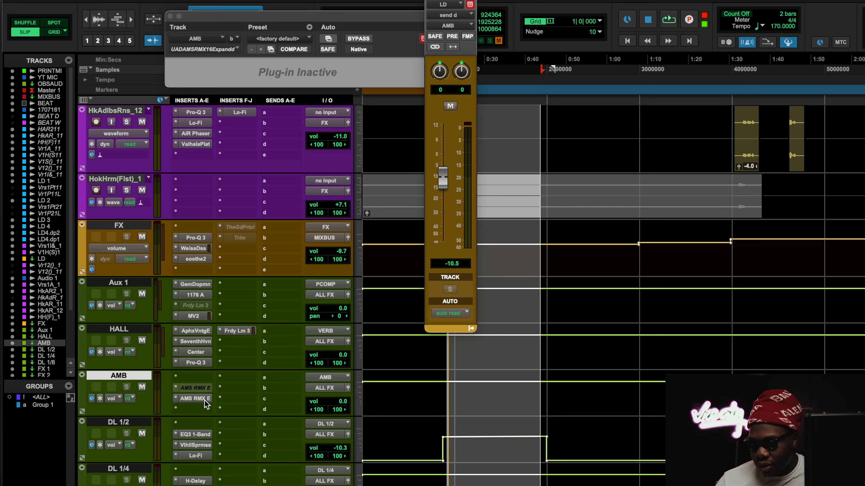
left_click(204, 401)
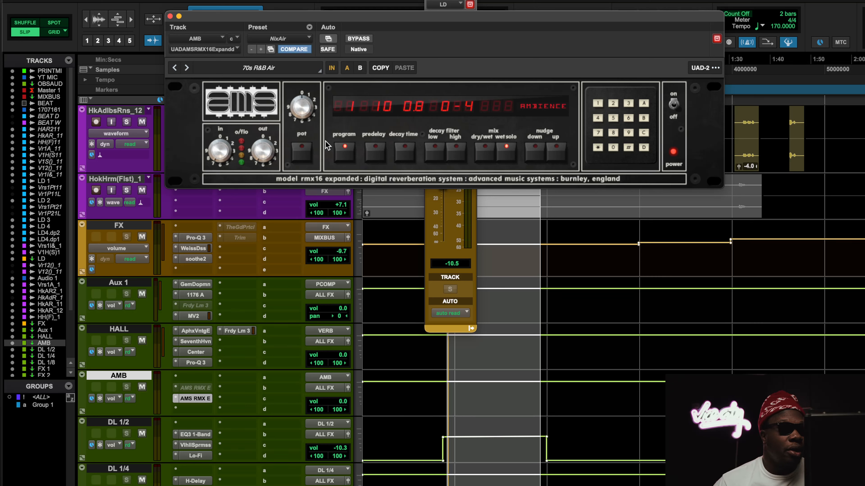
left_click(200, 399, "ctrl+super")
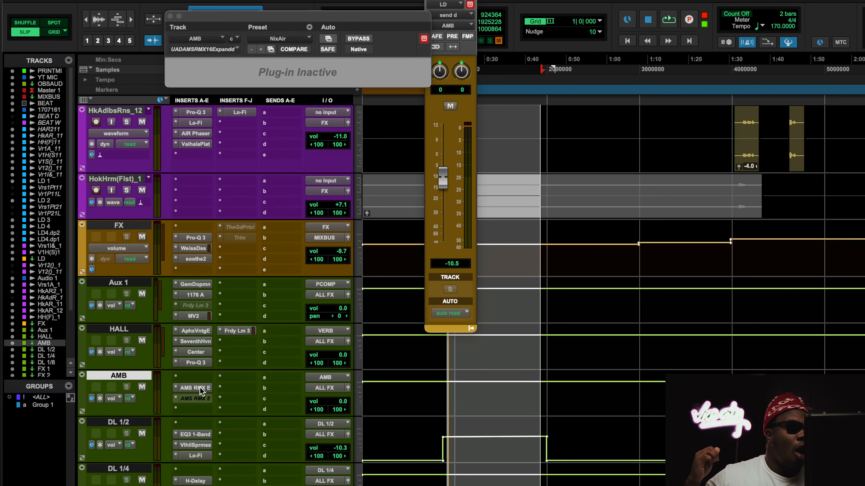
Open the AMB track's insert B reverb, move its window lower and view the list of available reverb programs.
left_click(200, 388)
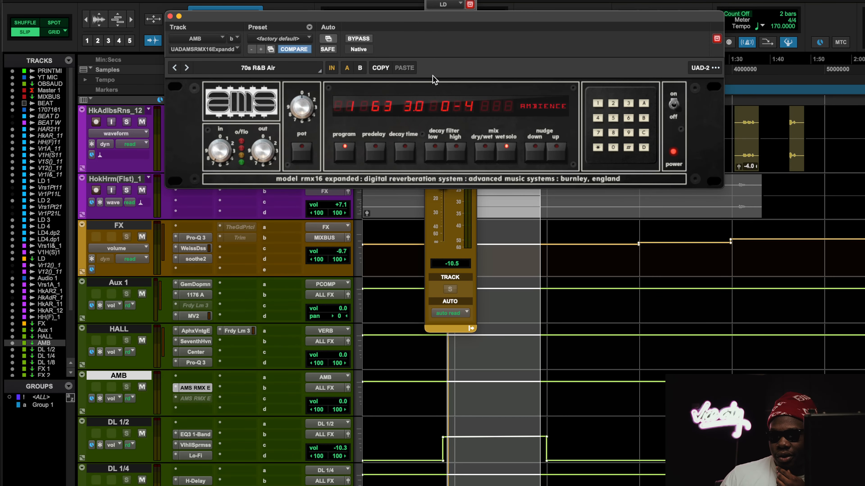
left_click_drag(439, 16, 418, 135)
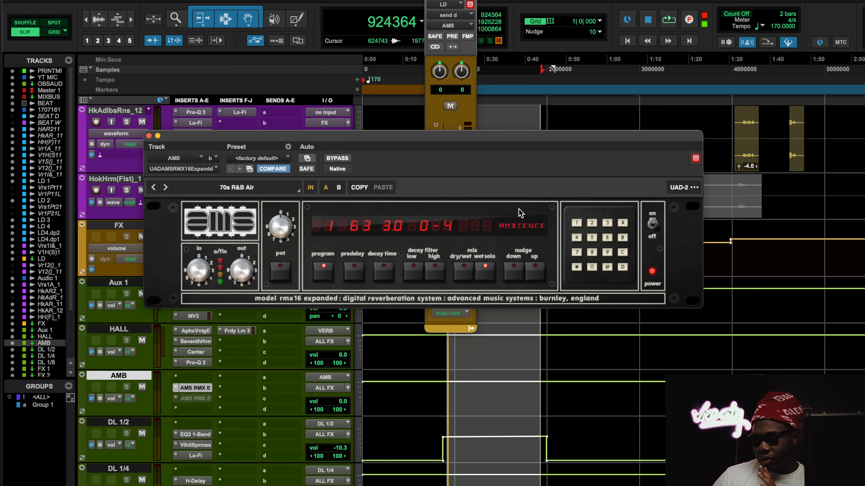
left_click(511, 227)
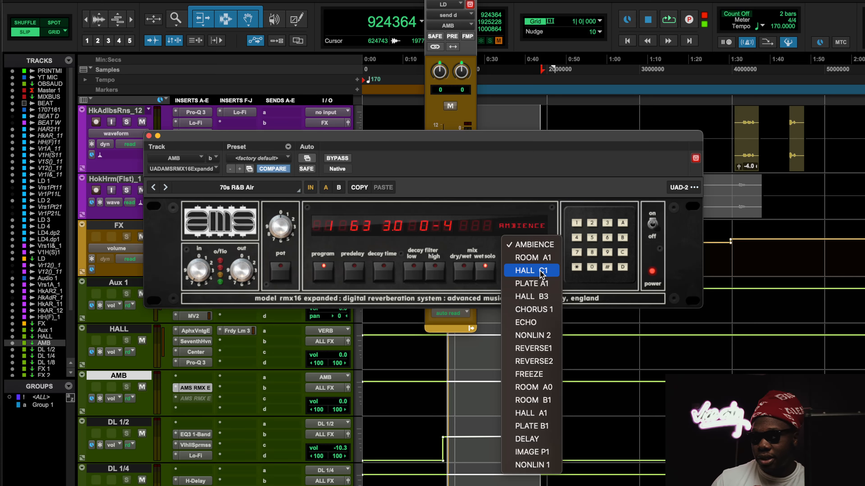
Dismiss the LD send and AMB reverb windows and start playing the selected hook.
left_click(463, 2)
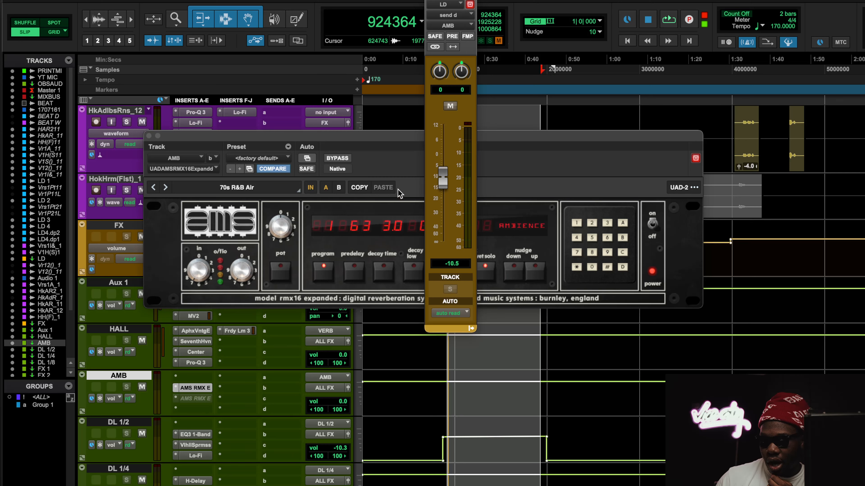
left_click(429, 0)
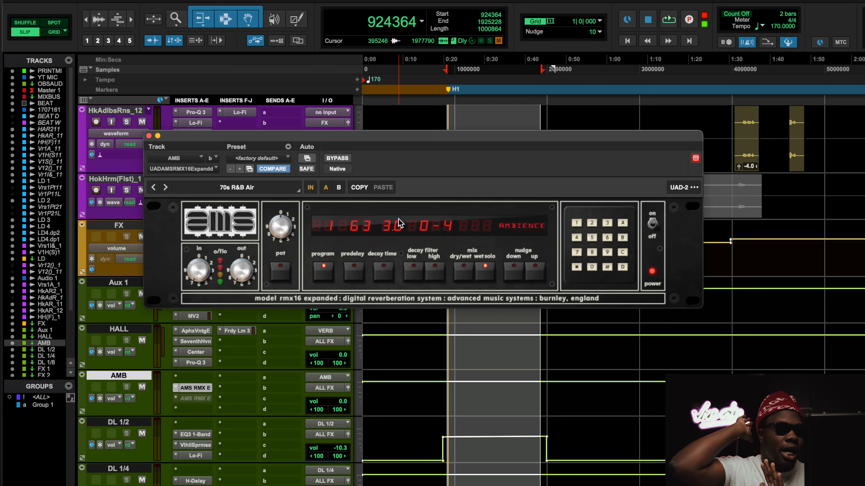
key("space")
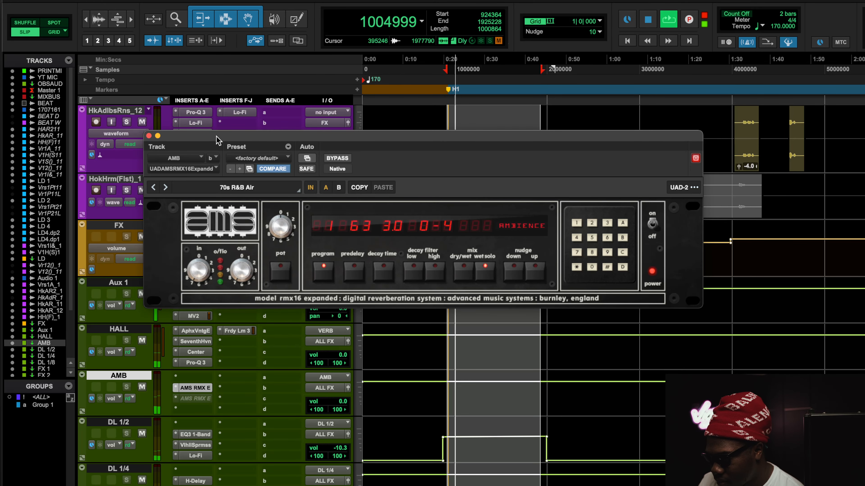
left_click(149, 136)
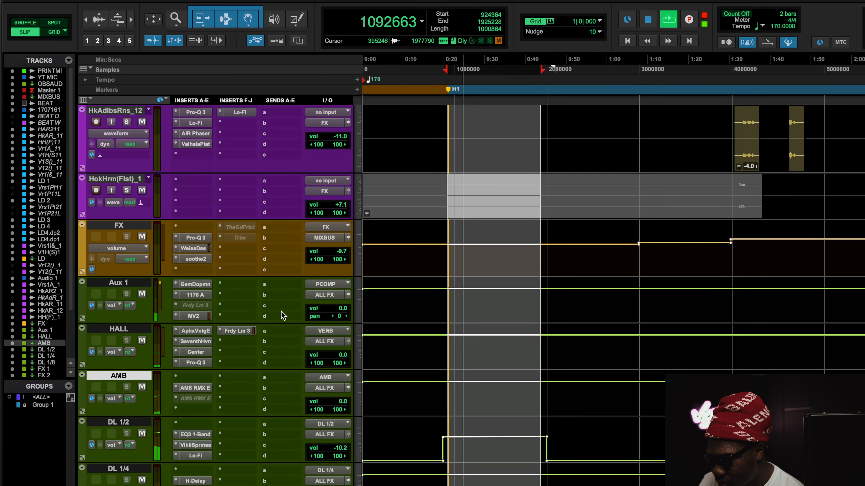
Open the LD track's AMB send, reset its level to 0.0 dB to audition the reverb, and lower it to -12.9 dB.
scroll(282, 310, "up", 8)
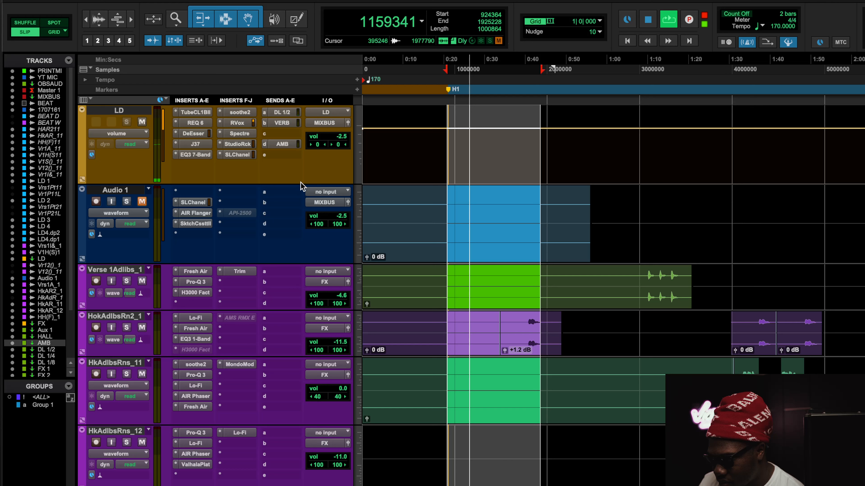
left_click(296, 147)
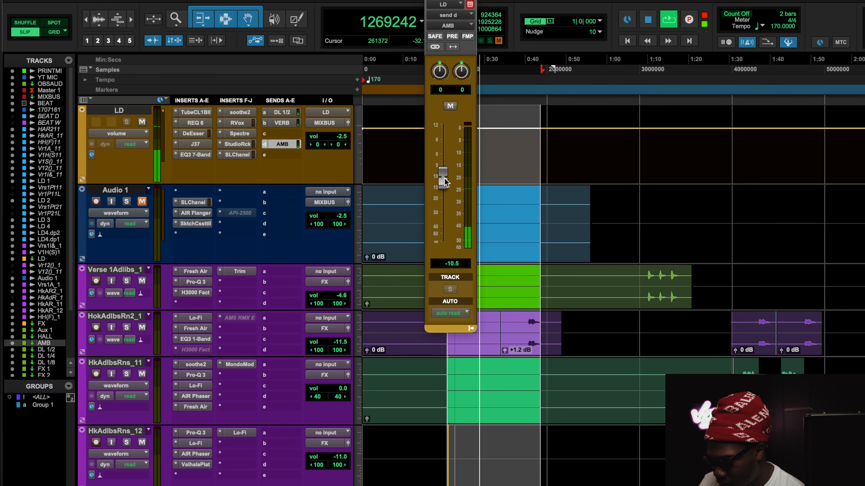
left_click(448, 184, "alt")
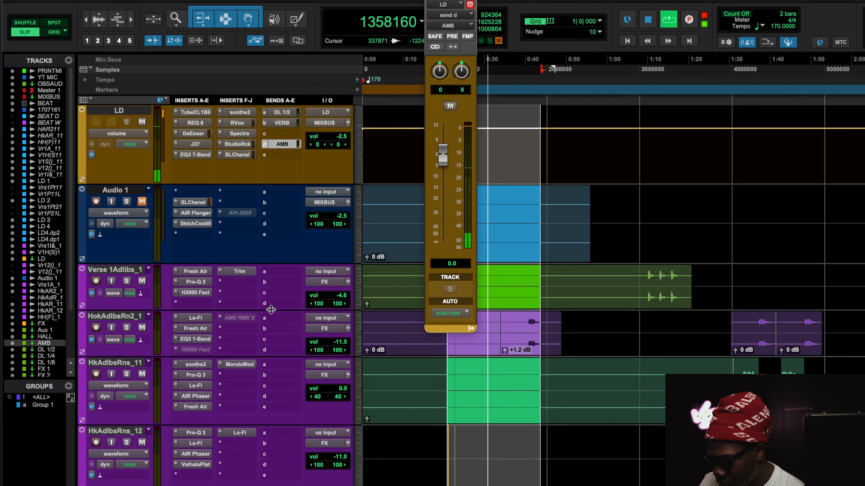
scroll(269, 308, "down", 8)
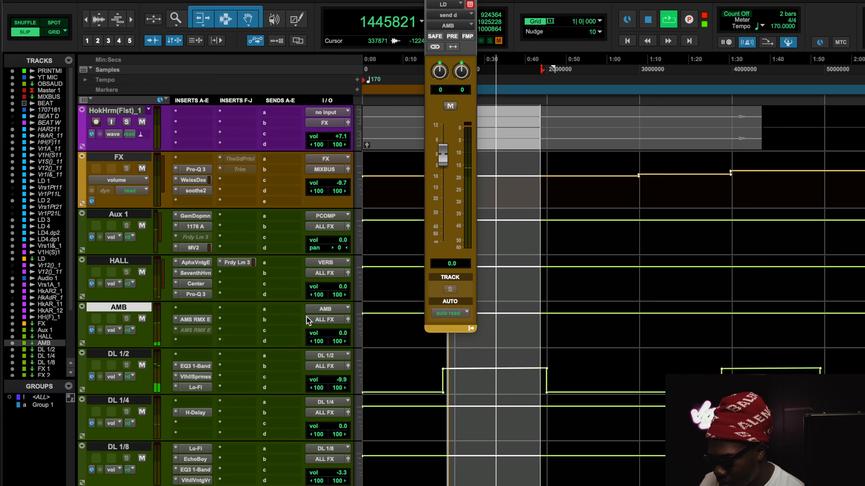
left_click_drag(441, 157, 444, 188)
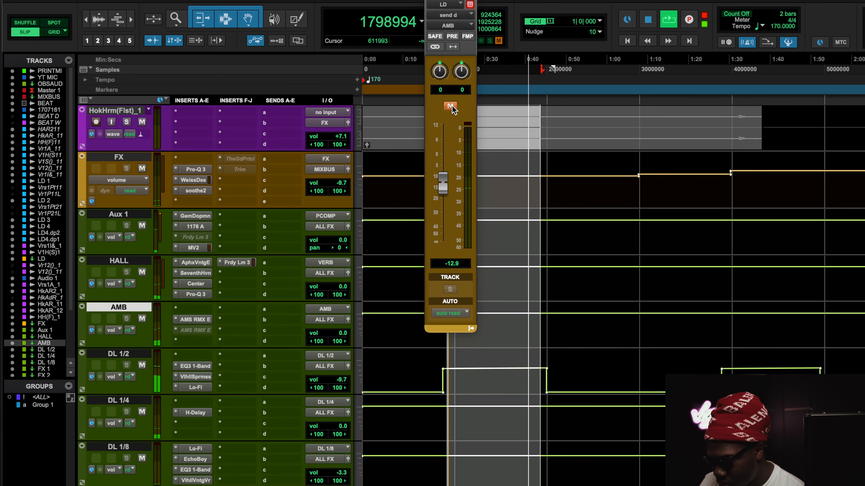
Move playback to just after the selected hook and compare the vocal with the LD track's AMB send muted and unmuted, ending unmuted.
key("space")
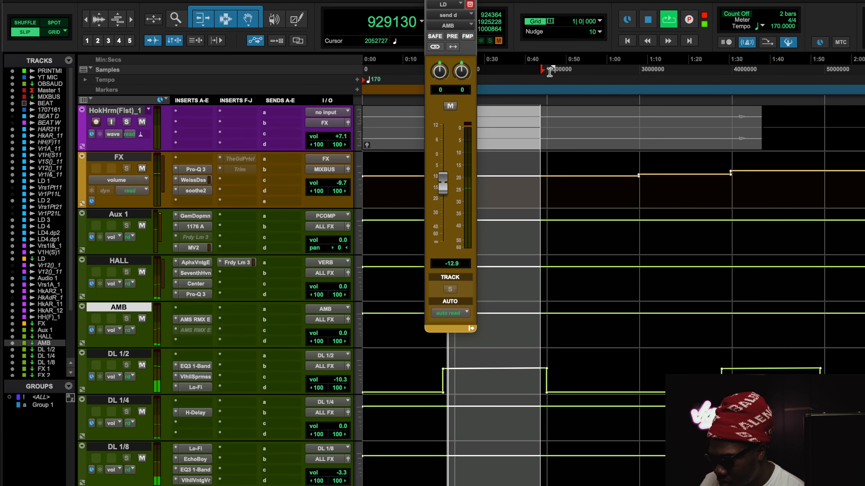
left_click(542, 68)
left_click(452, 103)
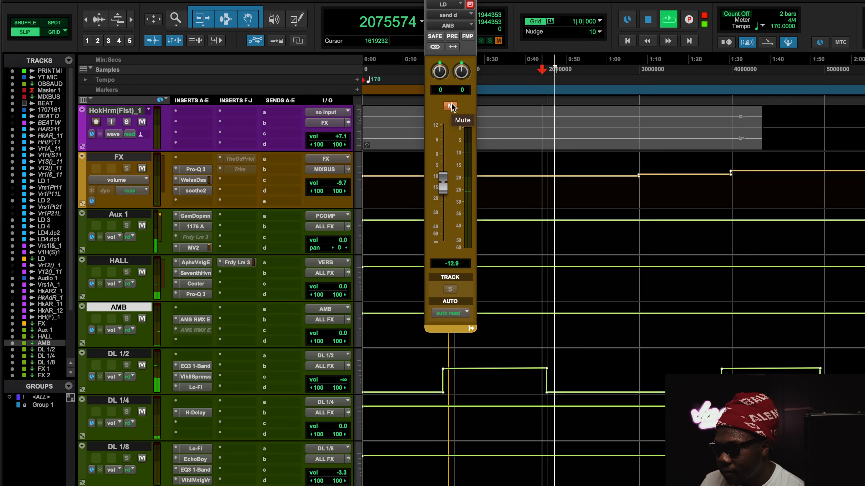
left_click(450, 105)
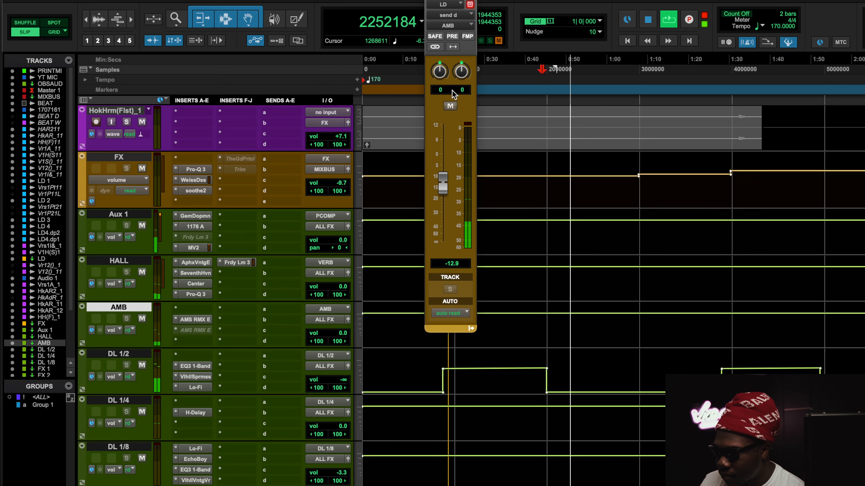
left_click(449, 106)
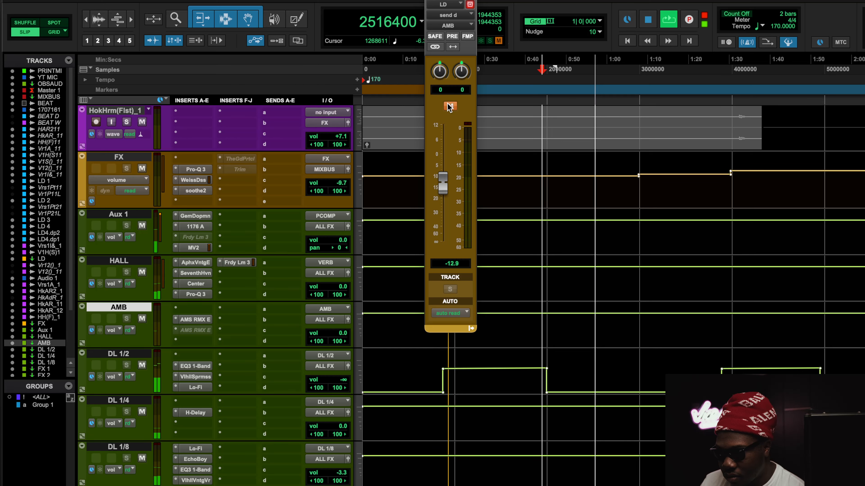
left_click(450, 106)
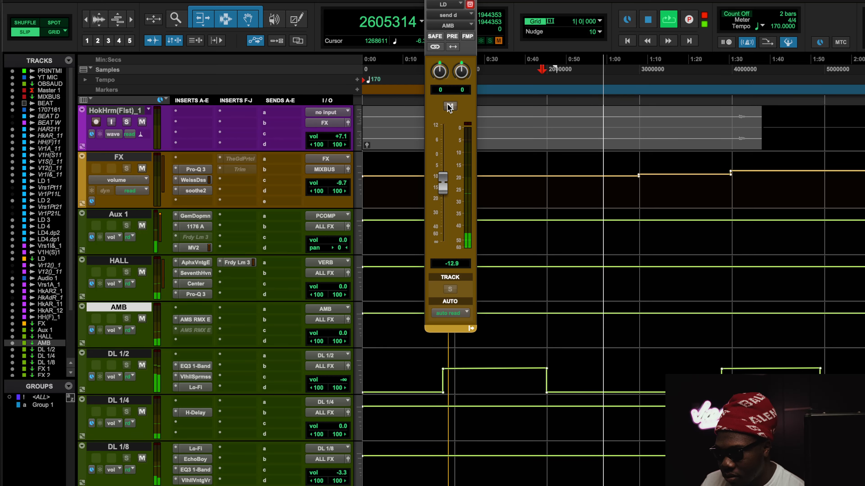